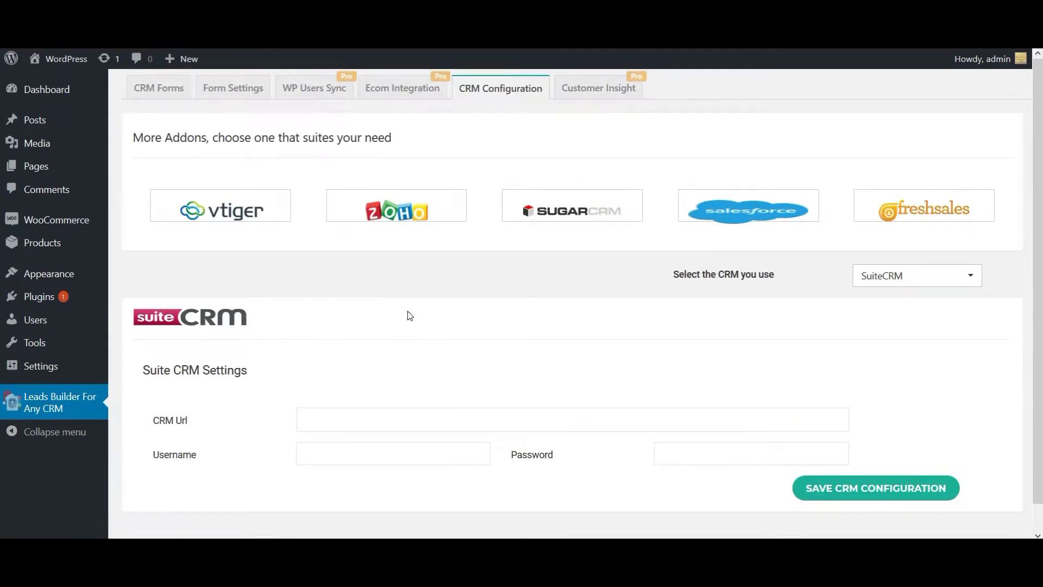
{"action": "type", "text": "https://demo.smackcoders.com/suitecrm"}
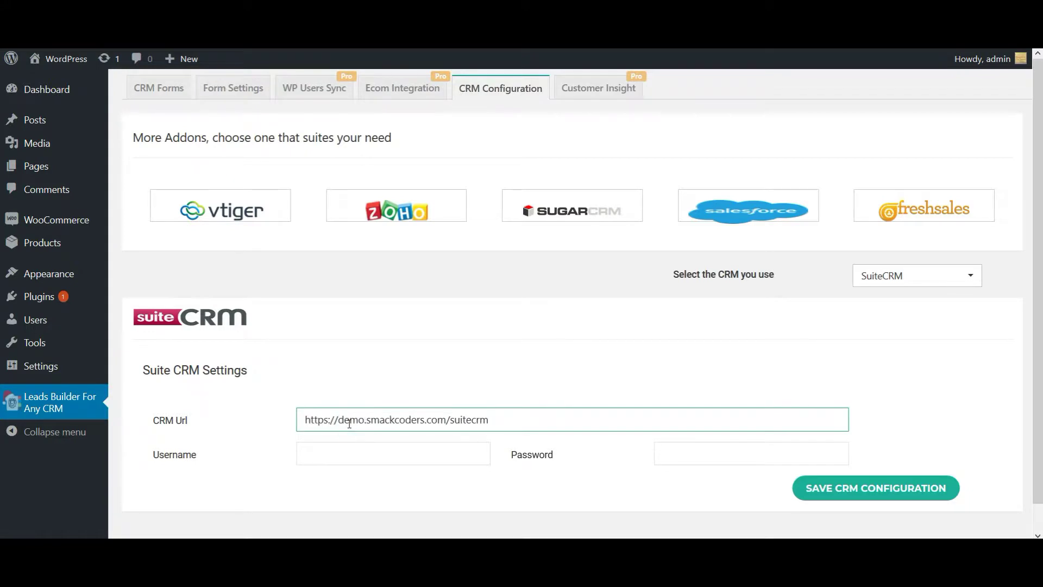
{"action": "left_click", "coordinate": [330, 456]}
{"action": "type", "text": "admin"}
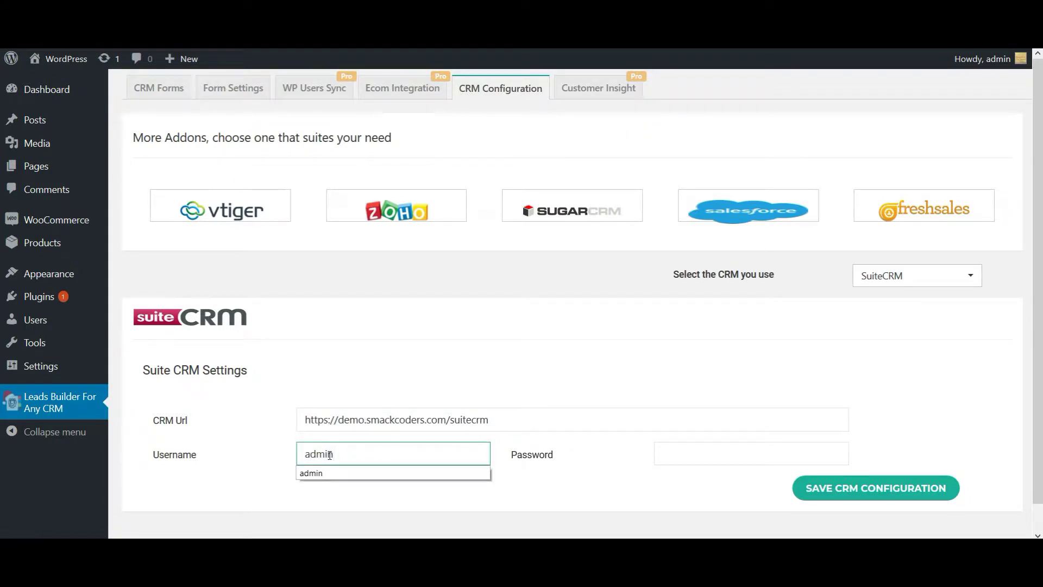
{"action": "key", "text": "Tab"}
{"action": "type", "text": "a"}
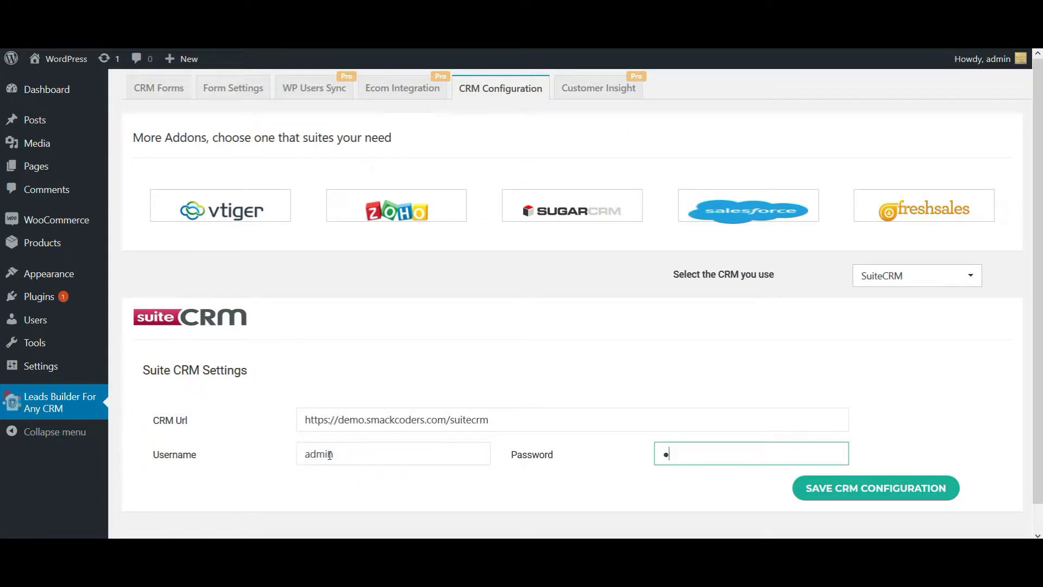
{"action": "type", "text": "dmin"}
{"action": "left_click", "coordinate": [874, 490]}
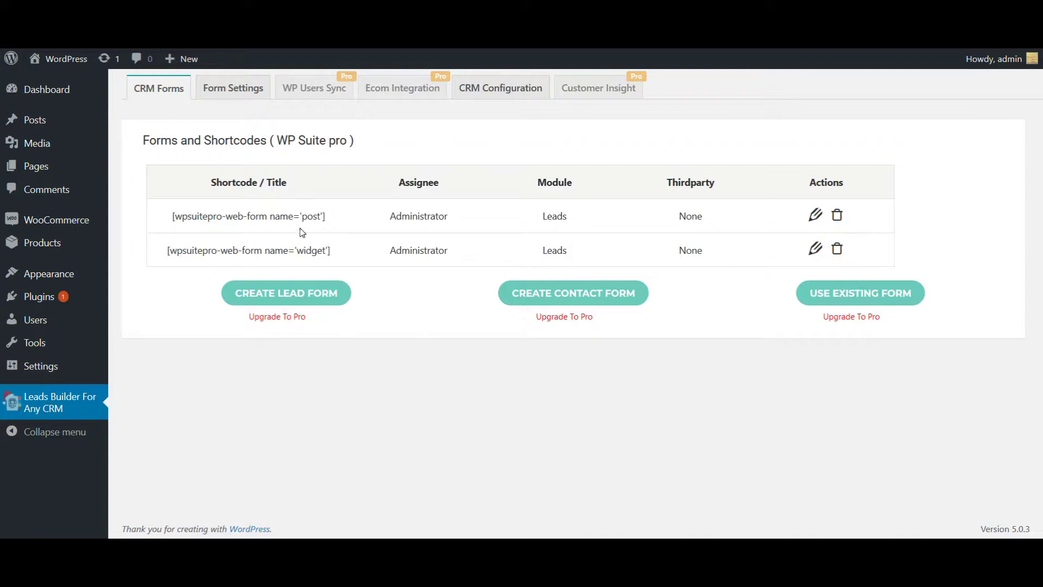
Step: Edit the lead form for the [wpsuitepro-web-form name='post'] shortcode
{"action": "left_click", "coordinate": [815, 216]}
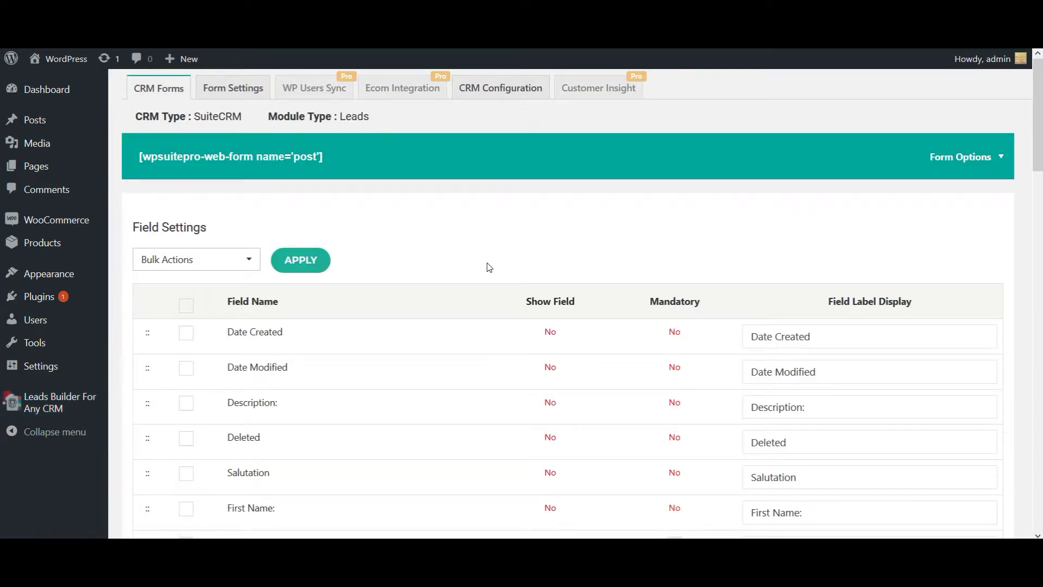
Step: Tick the Email Address, Mobile, Address and Description fields in the post form's Field Settings
{"action": "scroll", "coordinate": [438, 418], "scroll_direction": "down", "scroll_amount": 2}
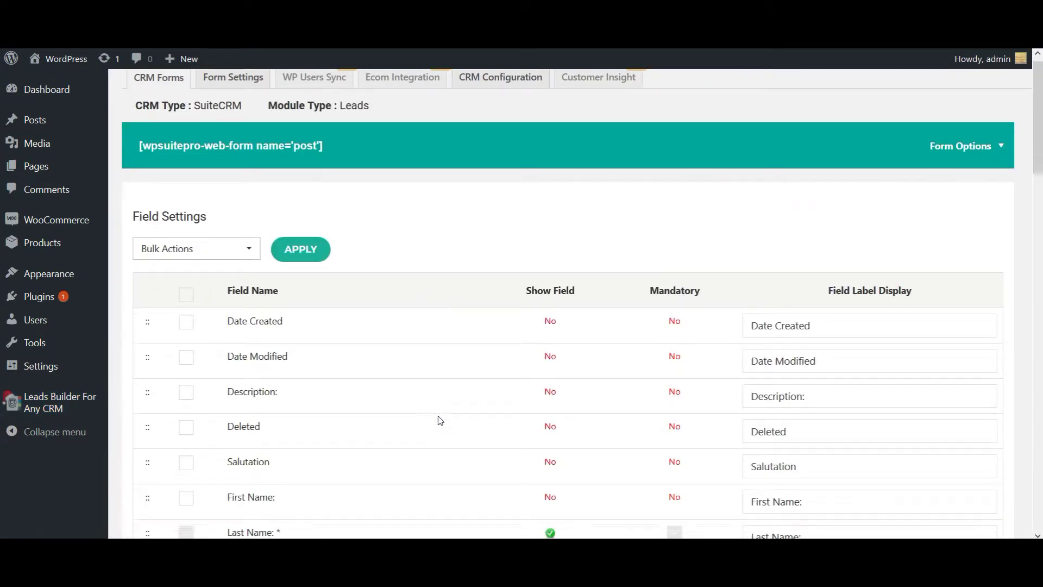
{"action": "scroll", "coordinate": [440, 420], "scroll_direction": "down", "scroll_amount": 3}
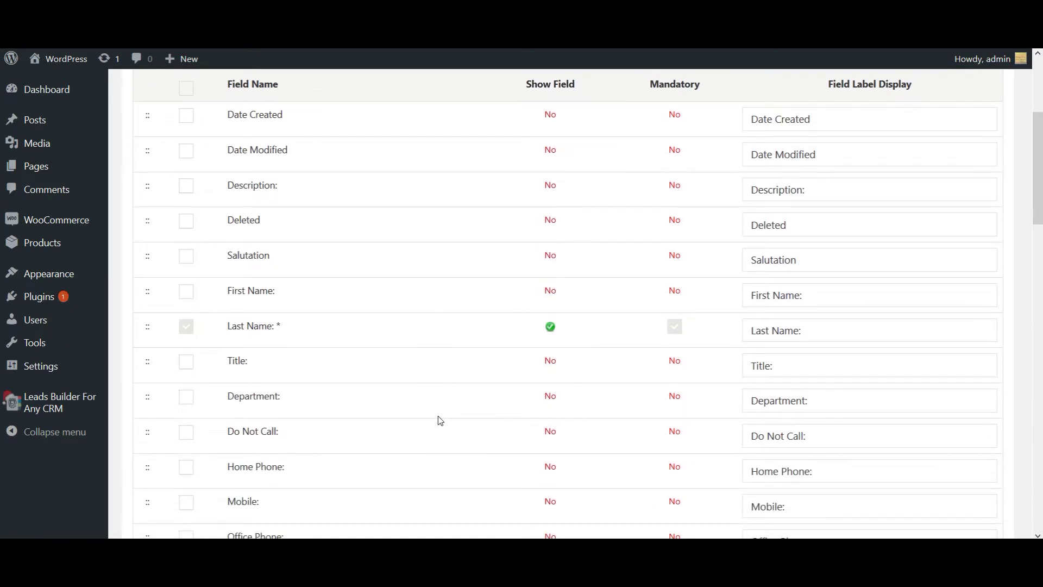
{"action": "scroll", "coordinate": [440, 420], "scroll_direction": "down", "scroll_amount": 4}
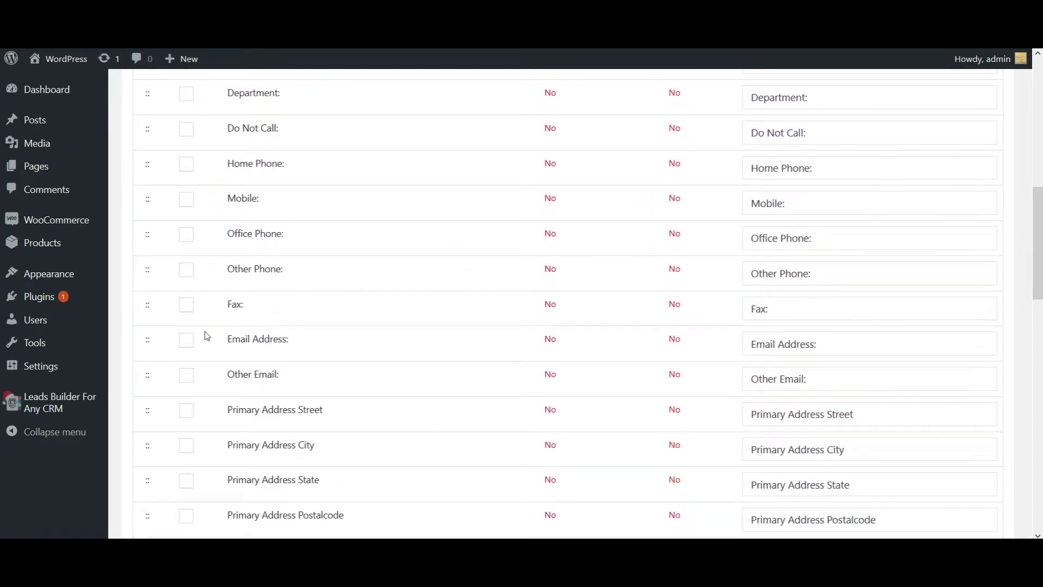
{"action": "left_click", "coordinate": [185, 342]}
{"action": "left_click", "coordinate": [186, 201]}
{"action": "scroll", "coordinate": [344, 415], "scroll_direction": "down", "scroll_amount": 4}
{"action": "scroll", "coordinate": [345, 415], "scroll_direction": "down", "scroll_amount": 10}
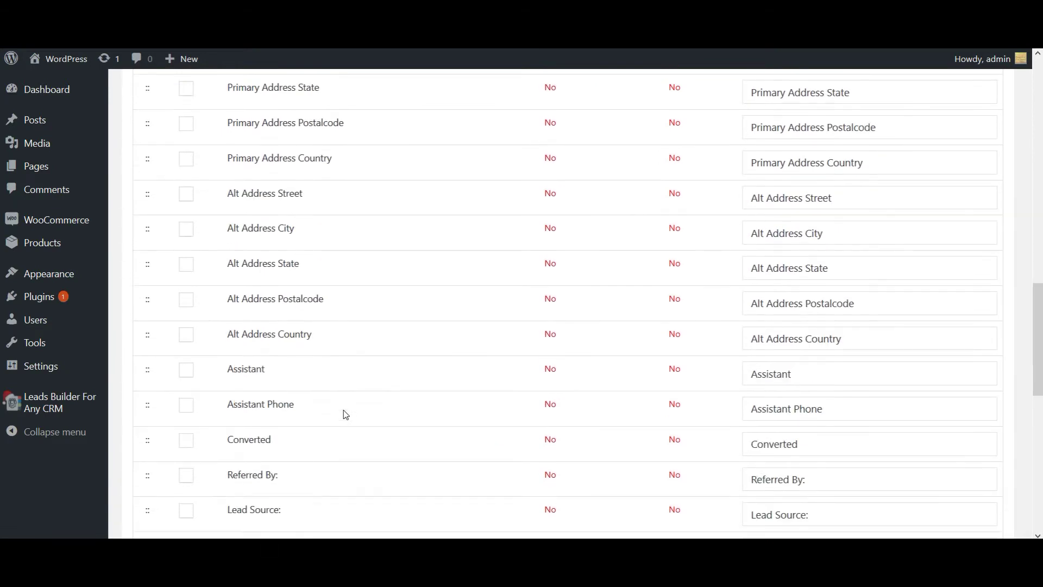
{"action": "scroll", "coordinate": [344, 415], "scroll_direction": "down", "scroll_amount": 3}
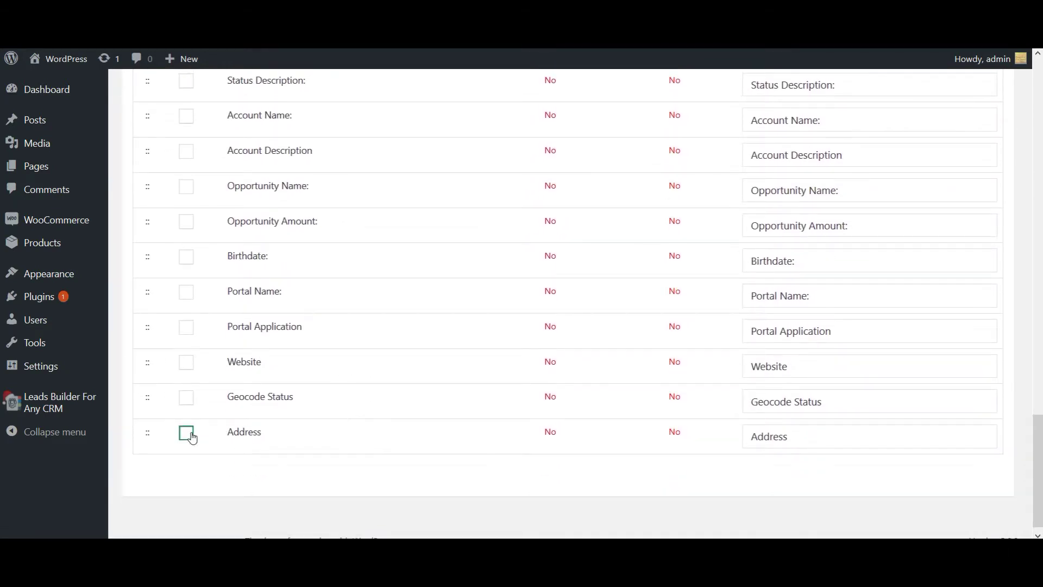
{"action": "left_click", "coordinate": [184, 433]}
{"action": "scroll", "coordinate": [358, 361], "scroll_direction": "up", "scroll_amount": 2}
{"action": "scroll", "coordinate": [358, 362], "scroll_direction": "up", "scroll_amount": 20}
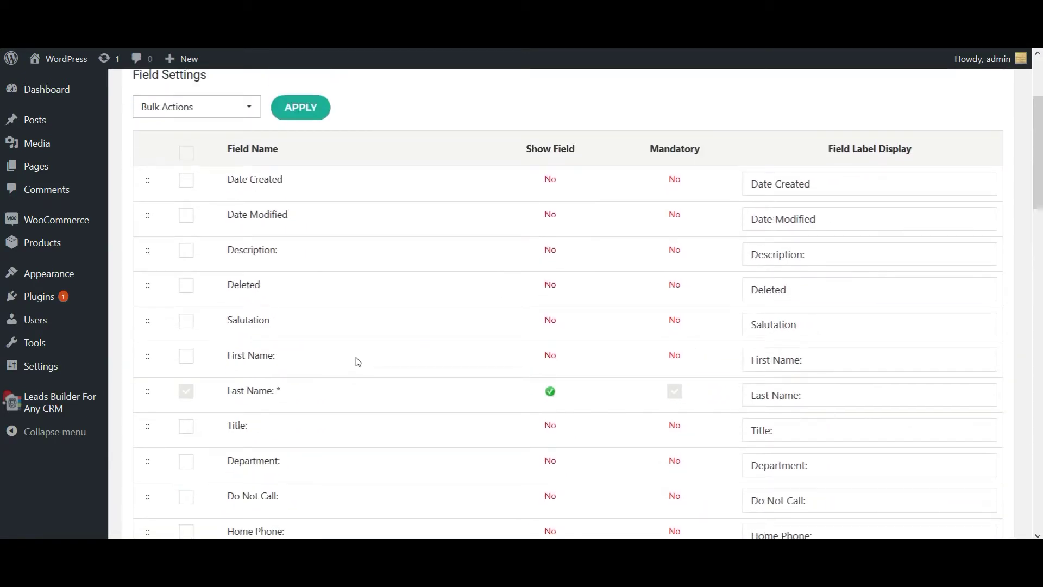
{"action": "left_click", "coordinate": [188, 252]}
Step: Apply the Enable Field bulk action to the ticked fields so they show on the form
{"action": "scroll", "coordinate": [320, 249], "scroll_direction": "up", "scroll_amount": 2}
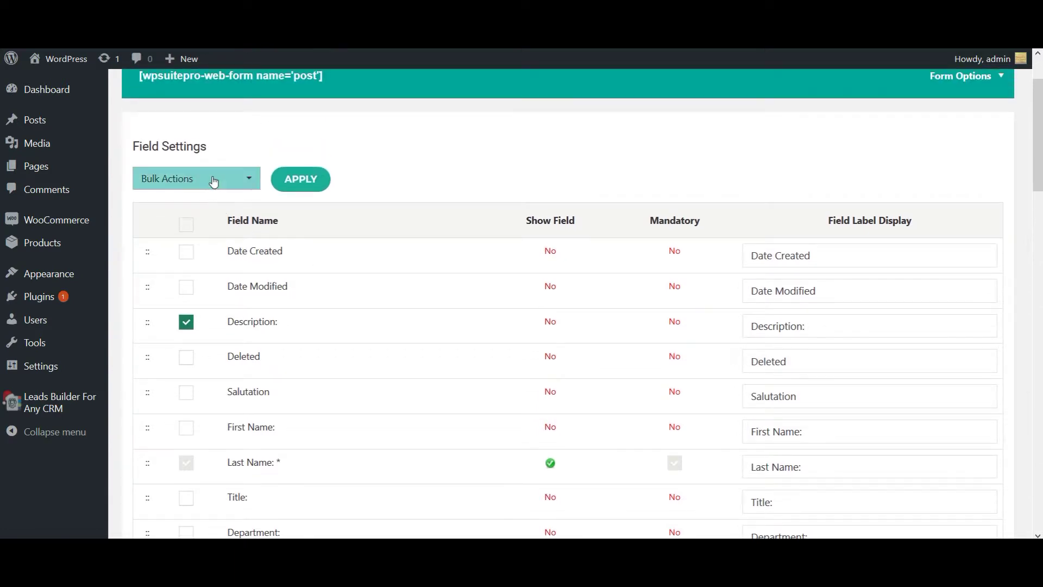
{"action": "left_click", "coordinate": [213, 179]}
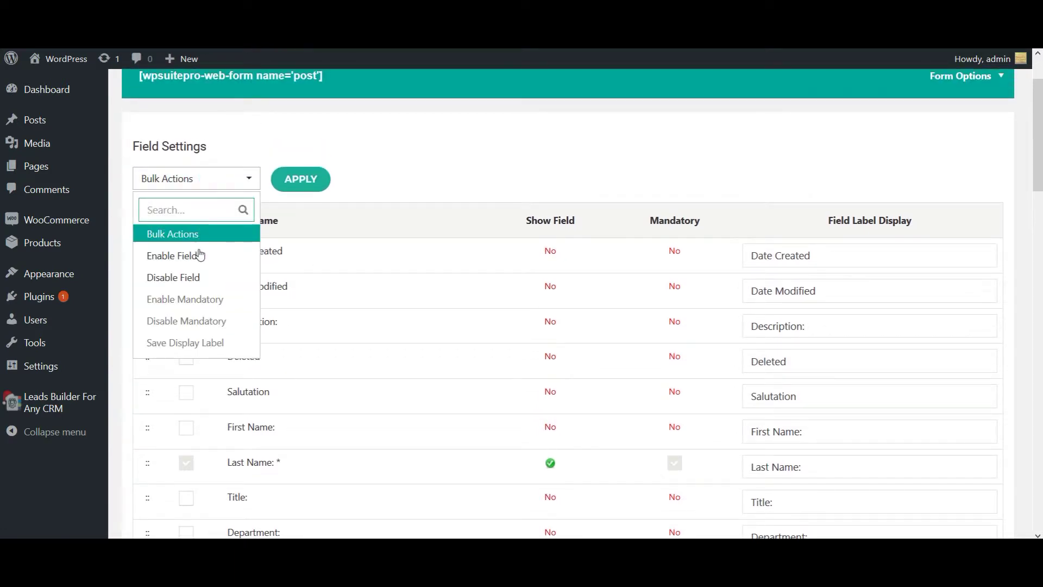
{"action": "left_click", "coordinate": [200, 260]}
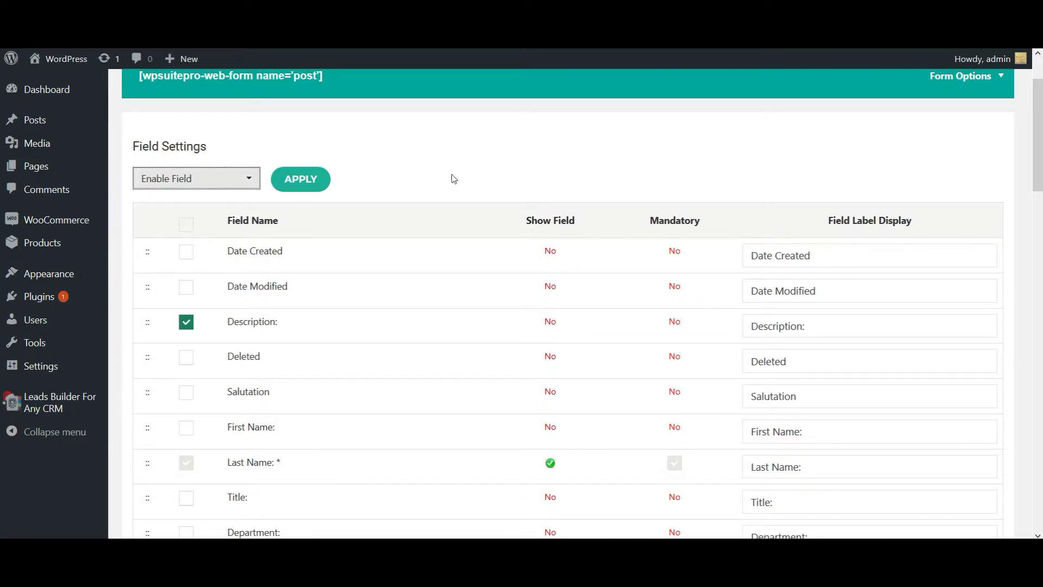
{"action": "left_click", "coordinate": [295, 180]}
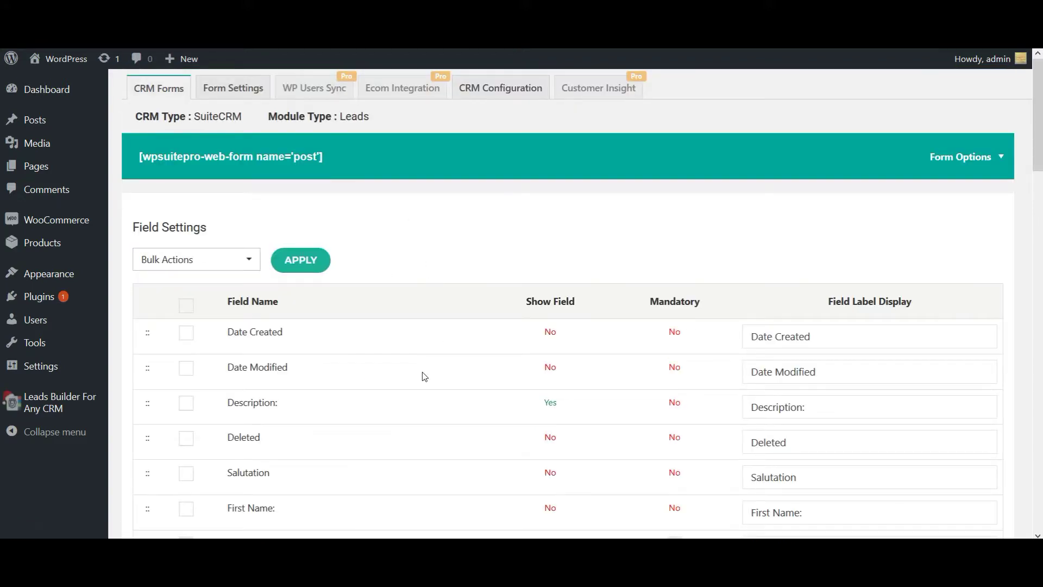
{"action": "scroll", "coordinate": [421, 412], "scroll_direction": "down", "scroll_amount": 2}
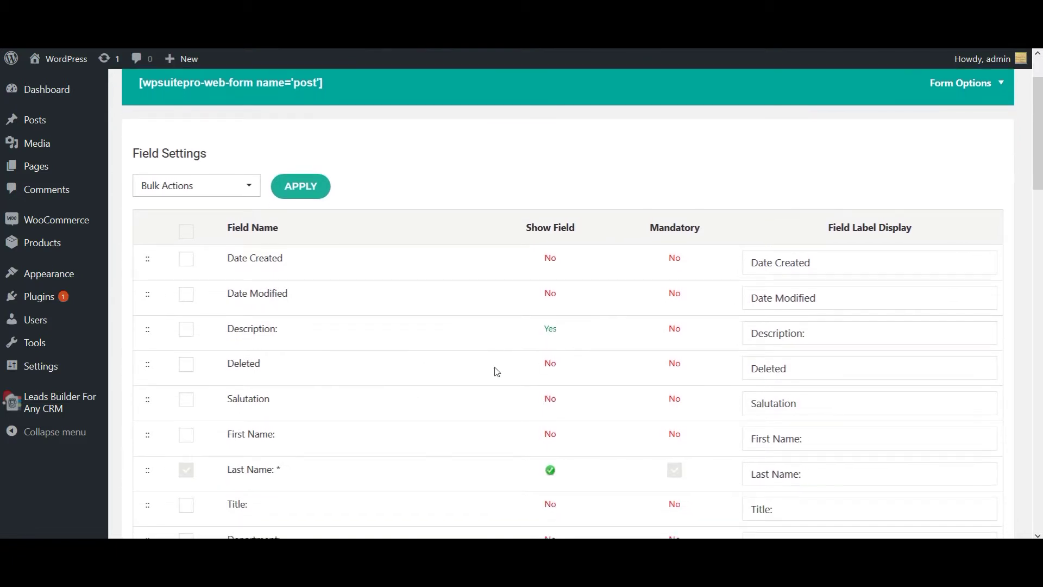
{"action": "scroll", "coordinate": [446, 435], "scroll_direction": "down", "scroll_amount": 3}
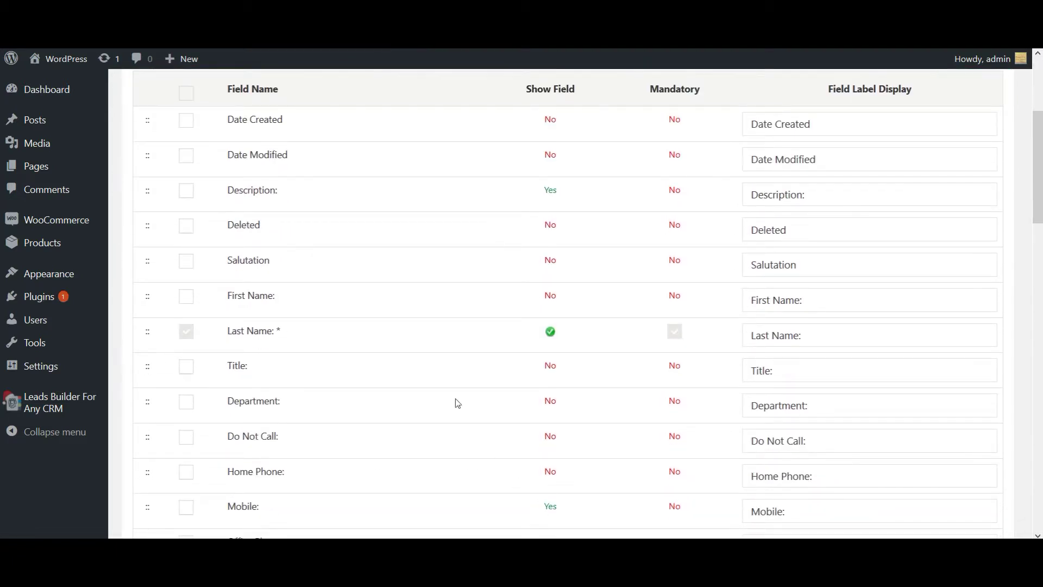
{"action": "scroll", "coordinate": [443, 315], "scroll_direction": "up", "scroll_amount": 4}
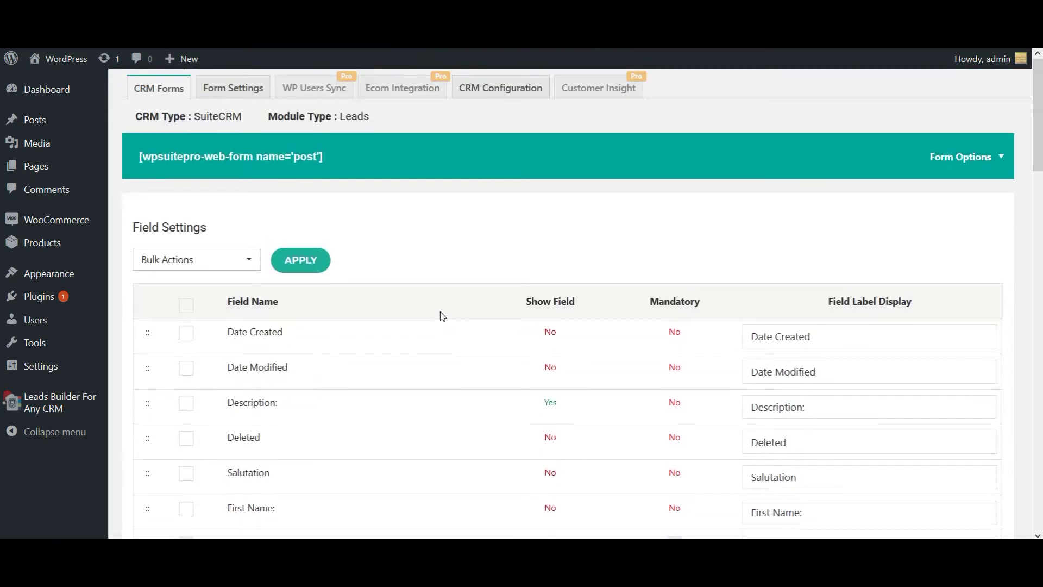
Step: Save the post form's settings with URL redirection on, then select its [wpsuitepro-web-form name='post'] shortcode
{"action": "left_click", "coordinate": [972, 158]}
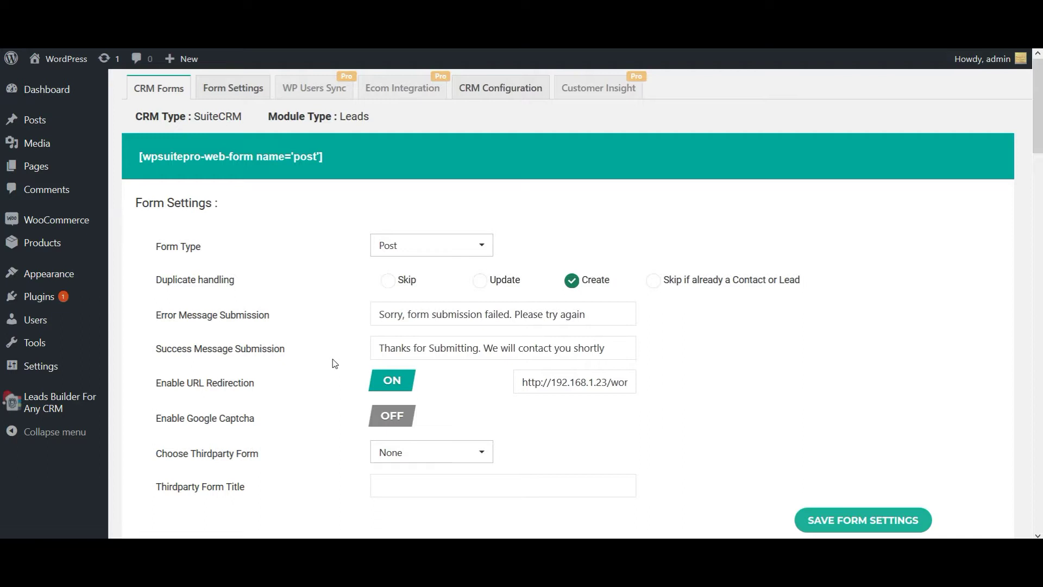
{"action": "left_click", "coordinate": [847, 516]}
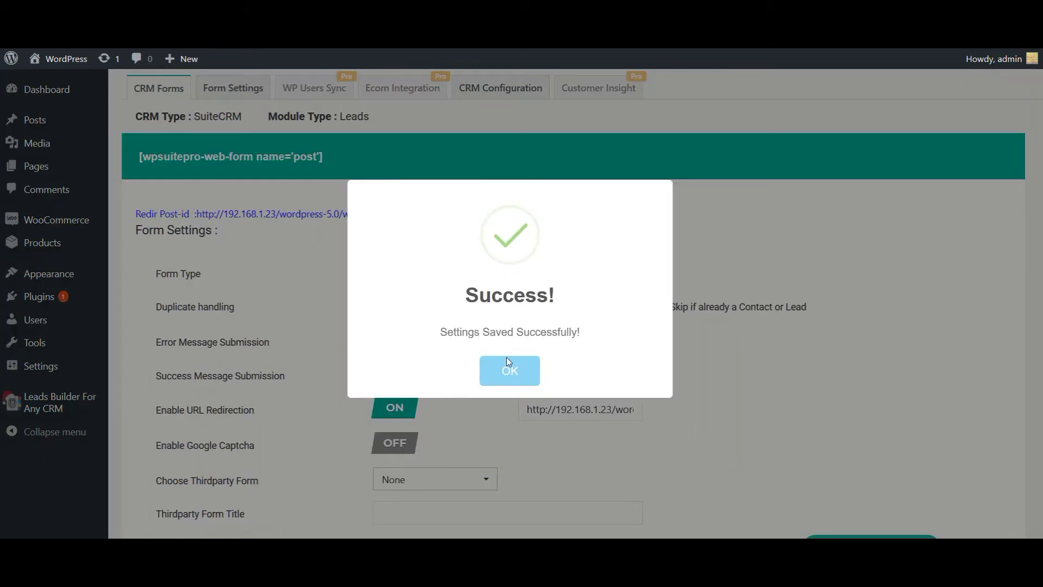
{"action": "left_click", "coordinate": [509, 375]}
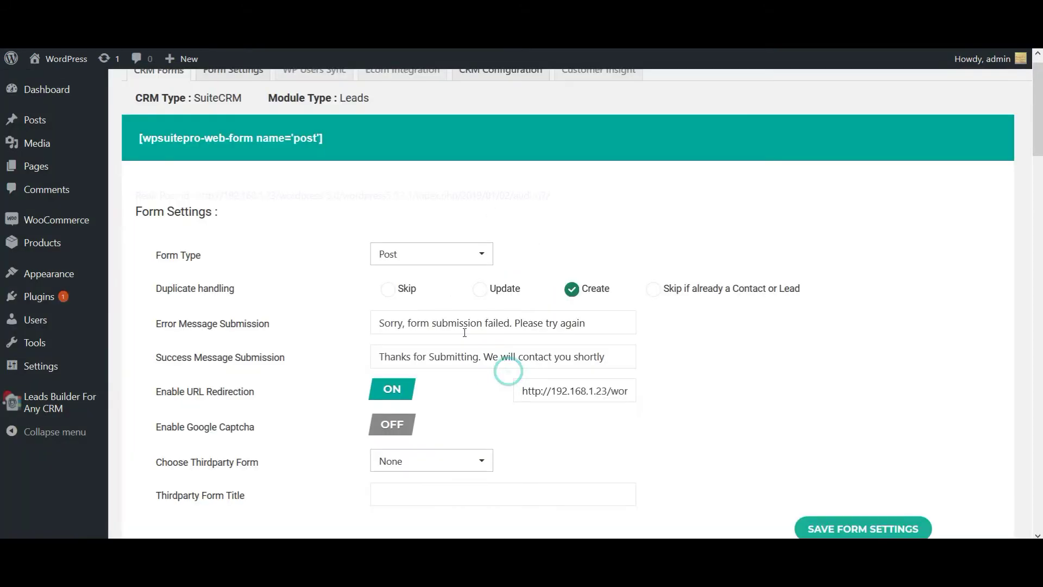
{"action": "left_click_drag", "start_coordinate": [325, 140], "coordinate": [135, 140]}
{"action": "key", "text": "ctrl+c"}
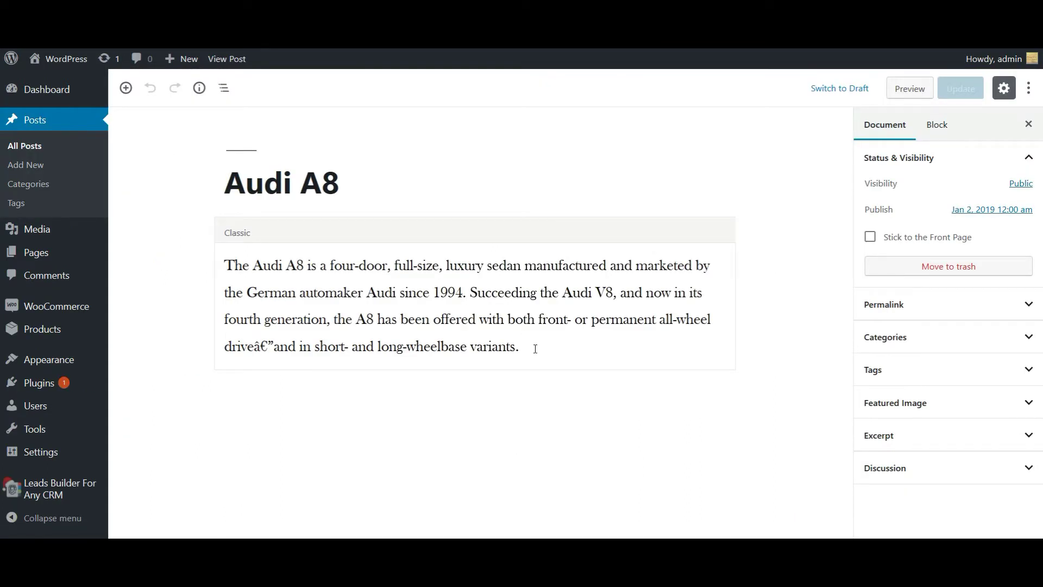
Step: Paste the [wpsuitepro-web-form name='post'] shortcode into the Audi A8 post as a Paragraph and update the post
{"action": "left_click", "coordinate": [535, 349]}
{"action": "key", "text": "ctrl+v"}
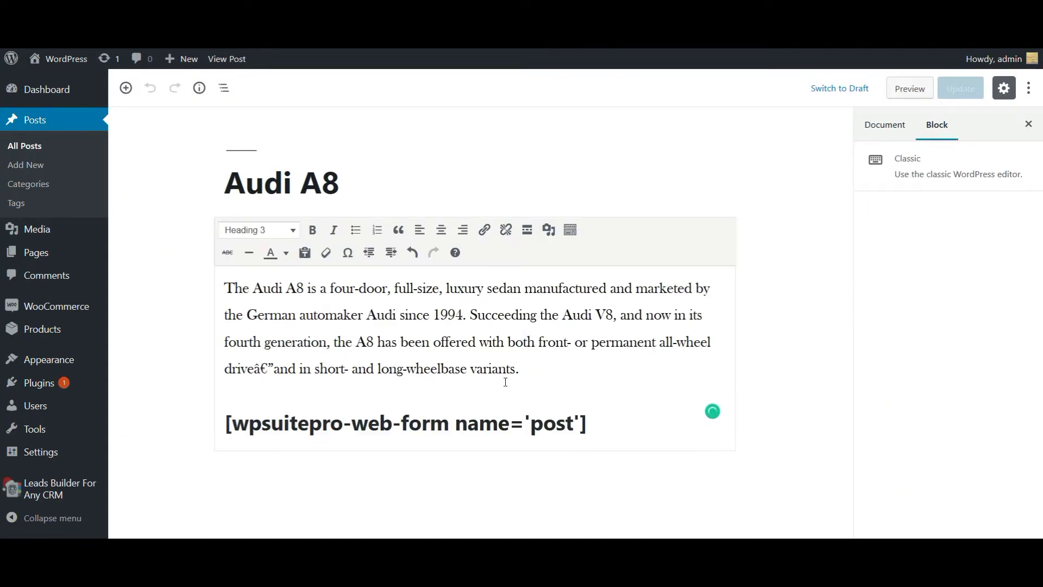
{"action": "left_click_drag", "start_coordinate": [592, 423], "coordinate": [225, 423]}
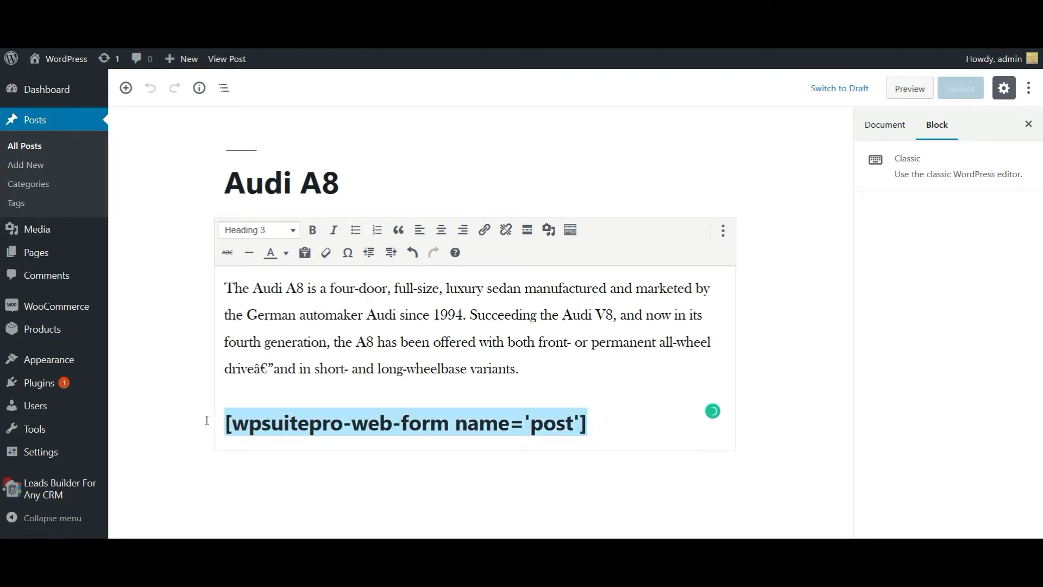
{"action": "left_click", "coordinate": [260, 237]}
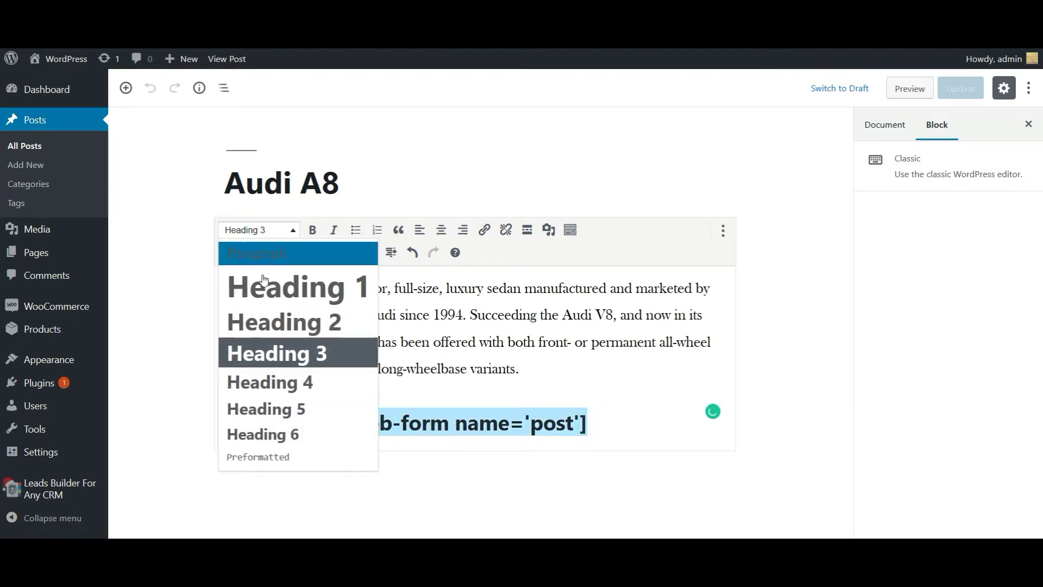
{"action": "left_click", "coordinate": [271, 257]}
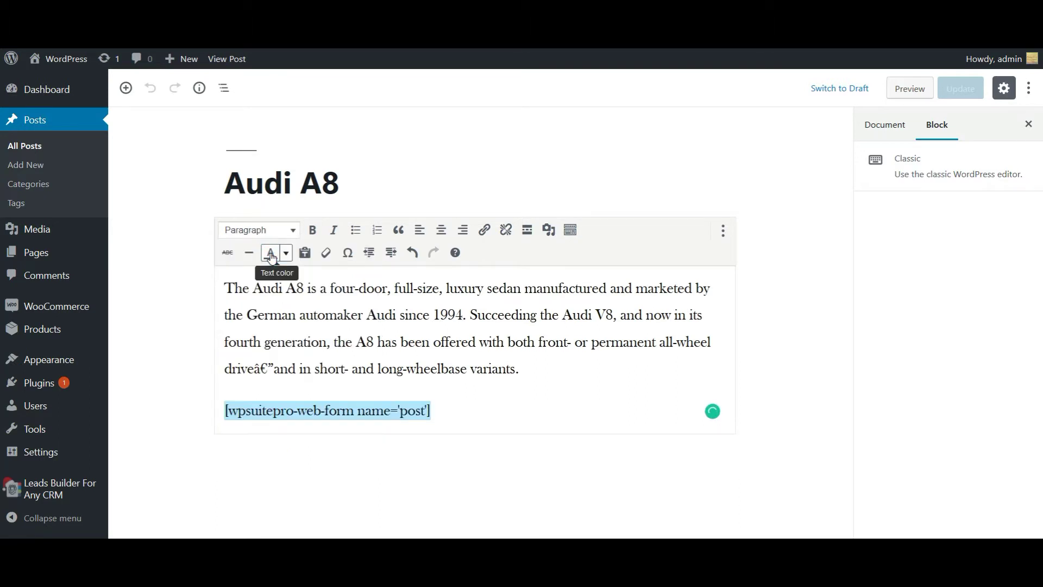
{"action": "left_click", "coordinate": [794, 227]}
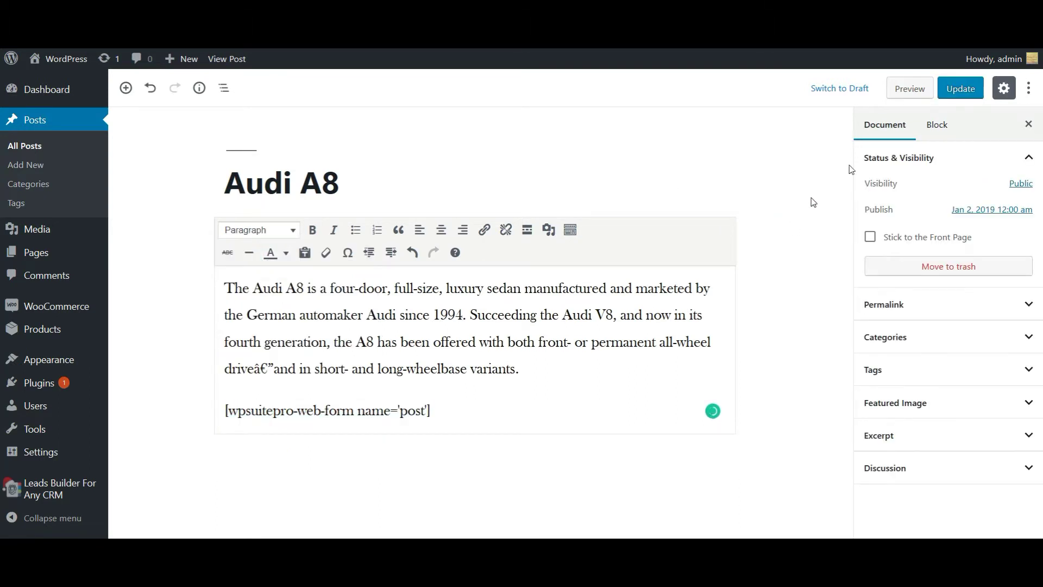
{"action": "left_click", "coordinate": [967, 90]}
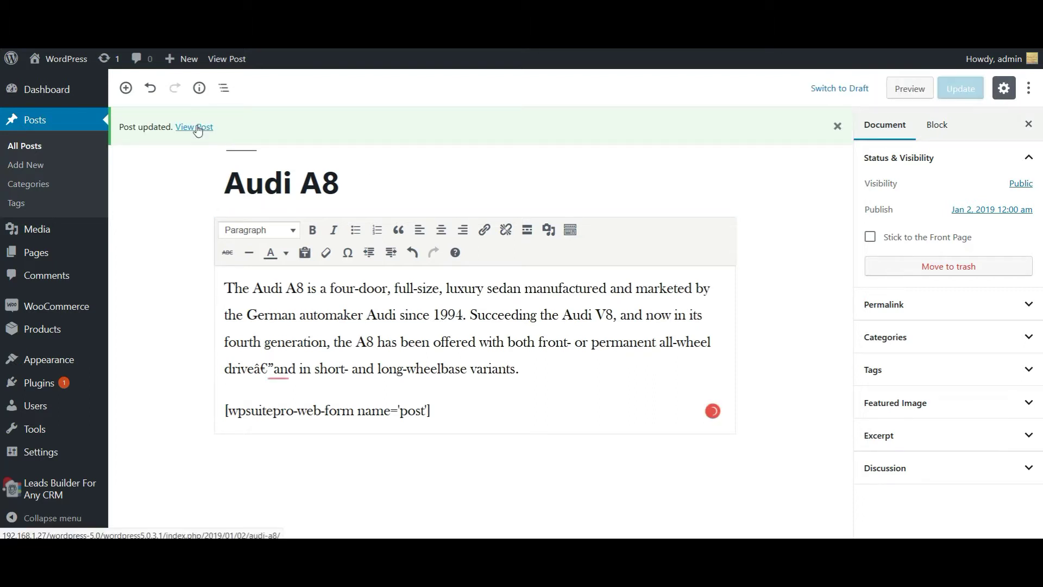
Step: View the Audi A8 post and fill the lead form with a test last name, mobile number and e-mail
{"action": "left_click", "coordinate": [197, 129]}
{"action": "scroll", "coordinate": [432, 184], "scroll_direction": "down", "scroll_amount": 7}
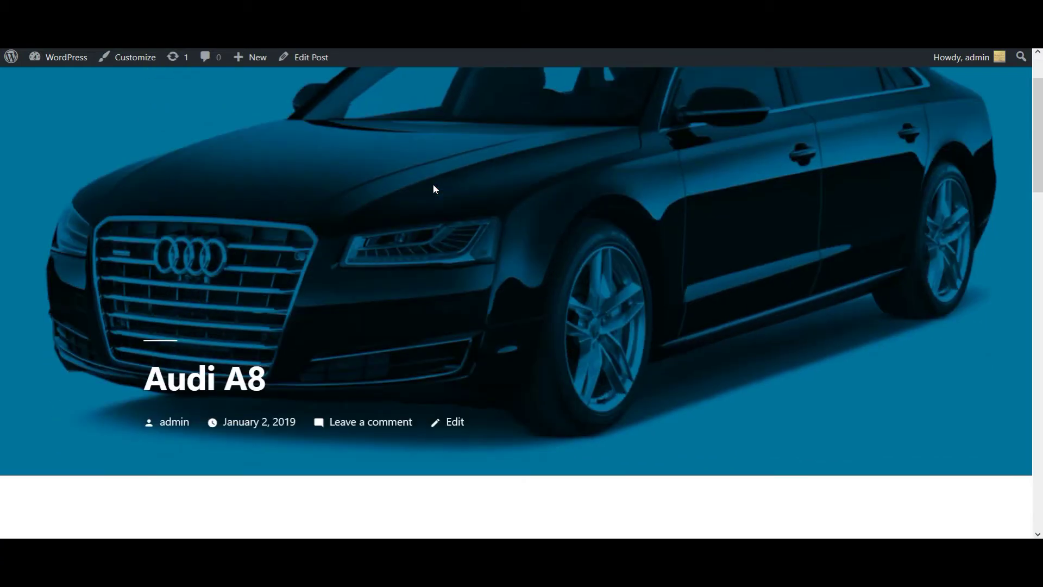
{"action": "scroll", "coordinate": [433, 185], "scroll_direction": "down", "scroll_amount": 3}
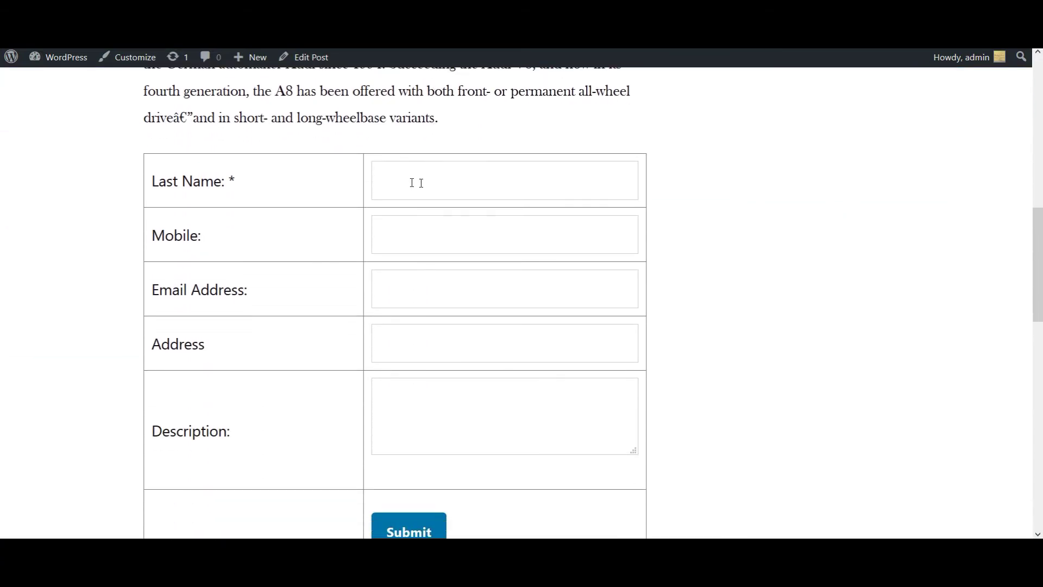
{"action": "left_click", "coordinate": [403, 182]}
{"action": "type", "text": "Robert"}
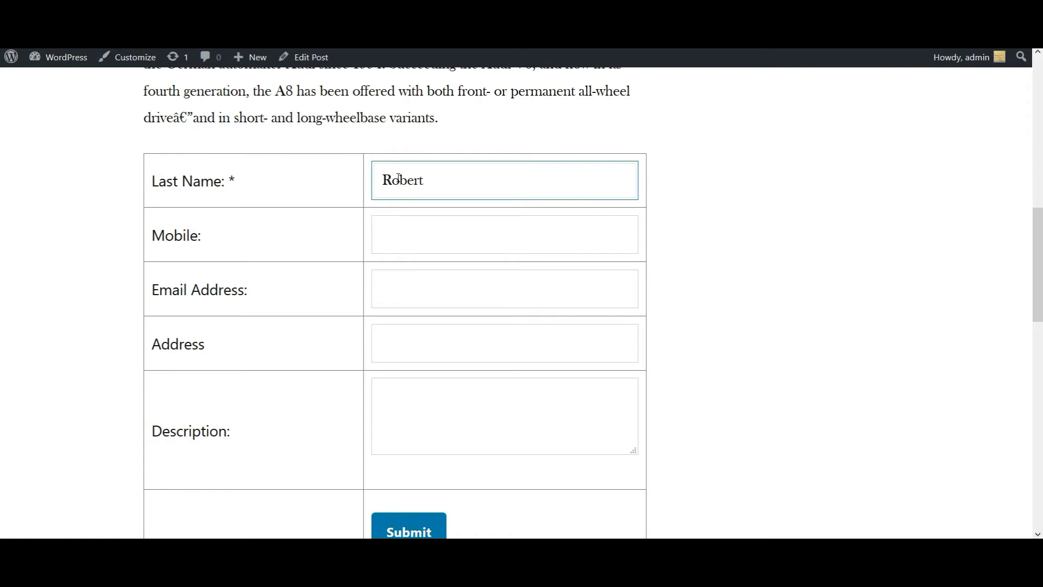
{"action": "key", "text": "Tab"}
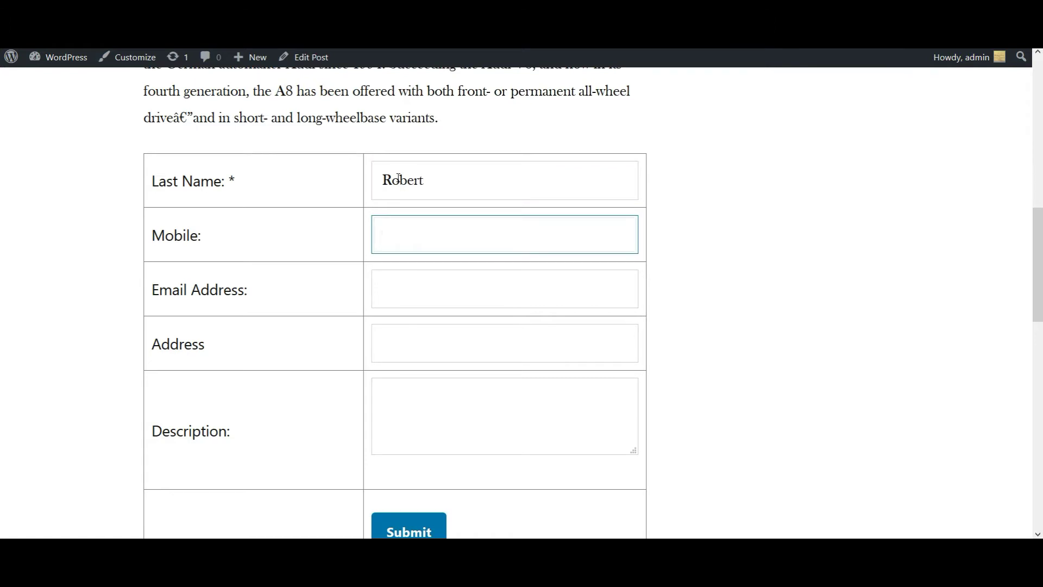
{"action": "type", "text": "985673120"}
{"action": "key", "text": "Tab"}
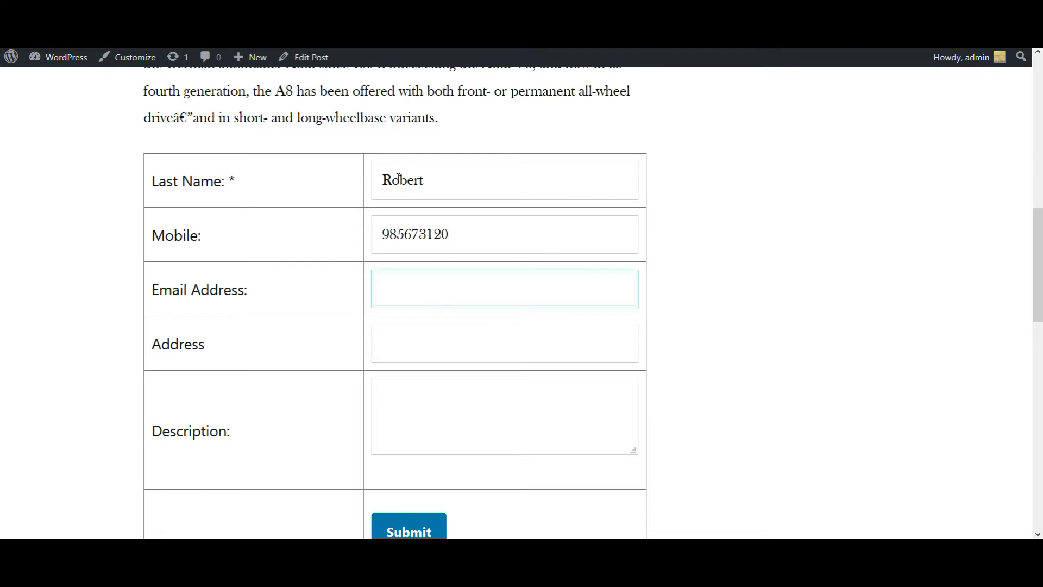
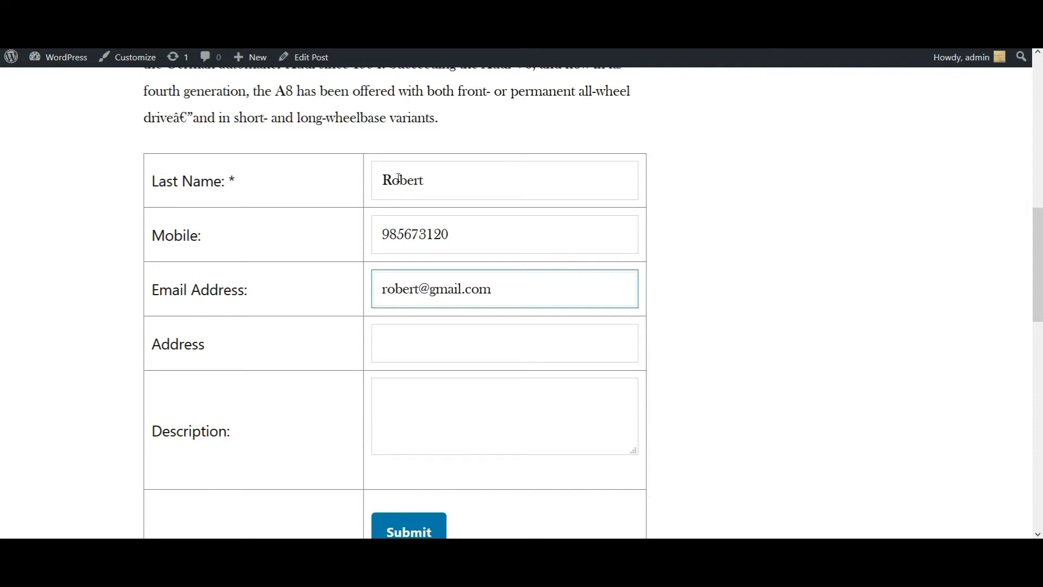
Step: Submit the lead form and confirm the thanks-for-submitting message appears
{"action": "scroll", "coordinate": [397, 317], "scroll_direction": "down", "scroll_amount": 1}
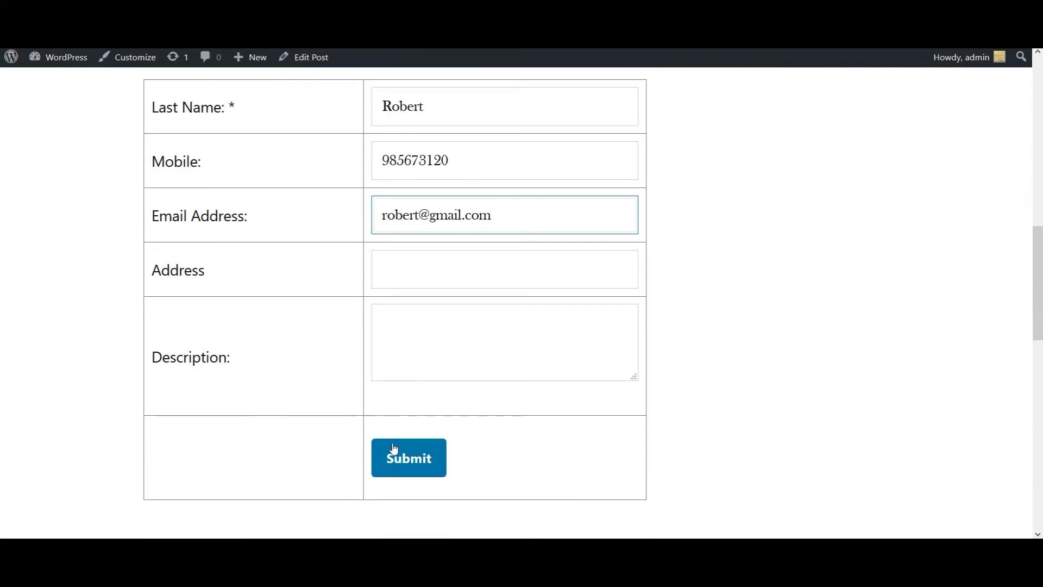
{"action": "left_click", "coordinate": [395, 462]}
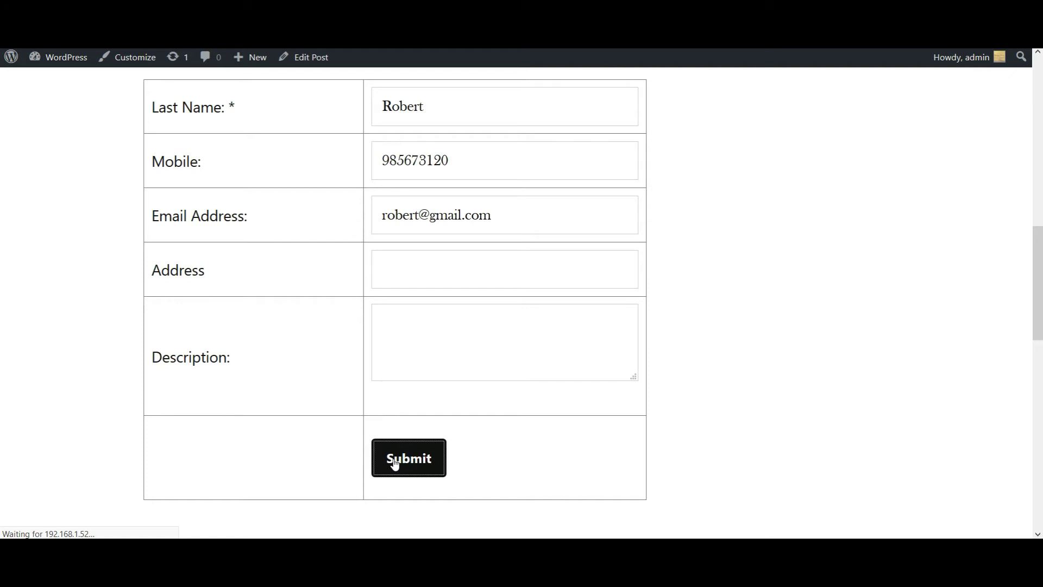
{"action": "scroll", "coordinate": [395, 461], "scroll_direction": "down", "scroll_amount": 4}
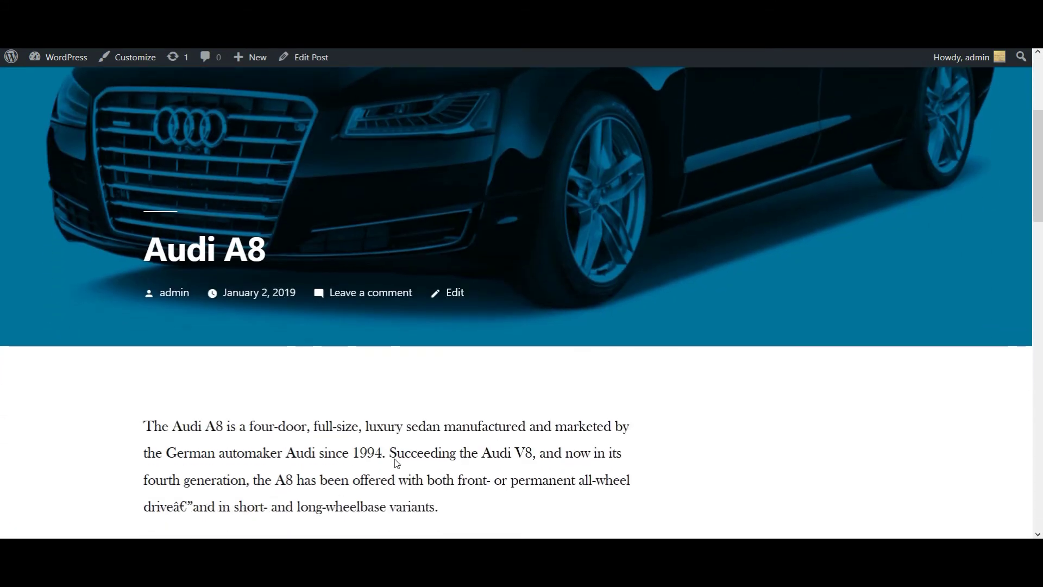
{"action": "scroll", "coordinate": [397, 463], "scroll_direction": "down", "scroll_amount": 3}
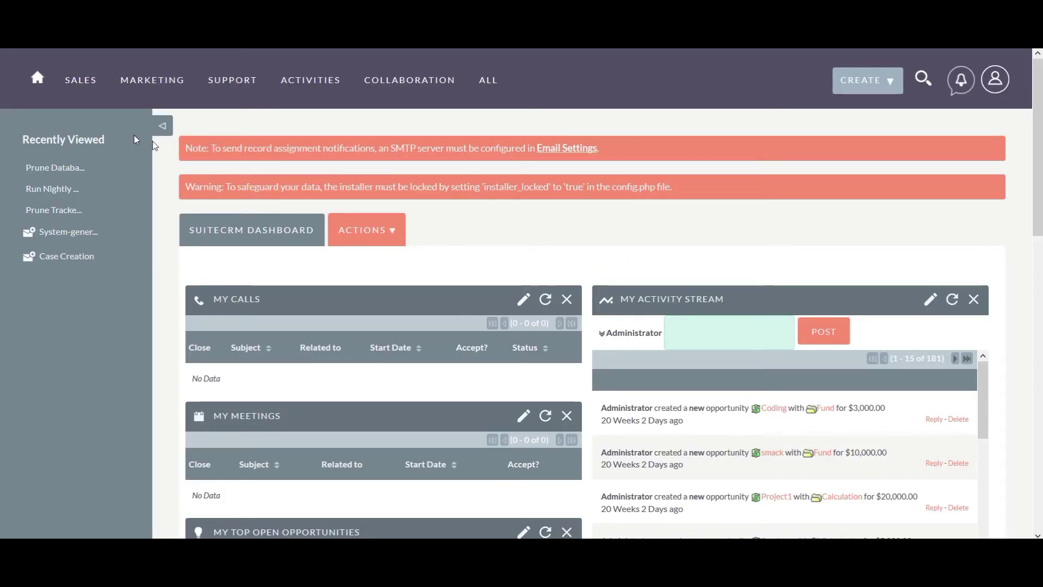
Step: Open the SuiteCRM Leads list from the SALES menu
{"action": "mouse_move", "coordinate": [86, 81]}
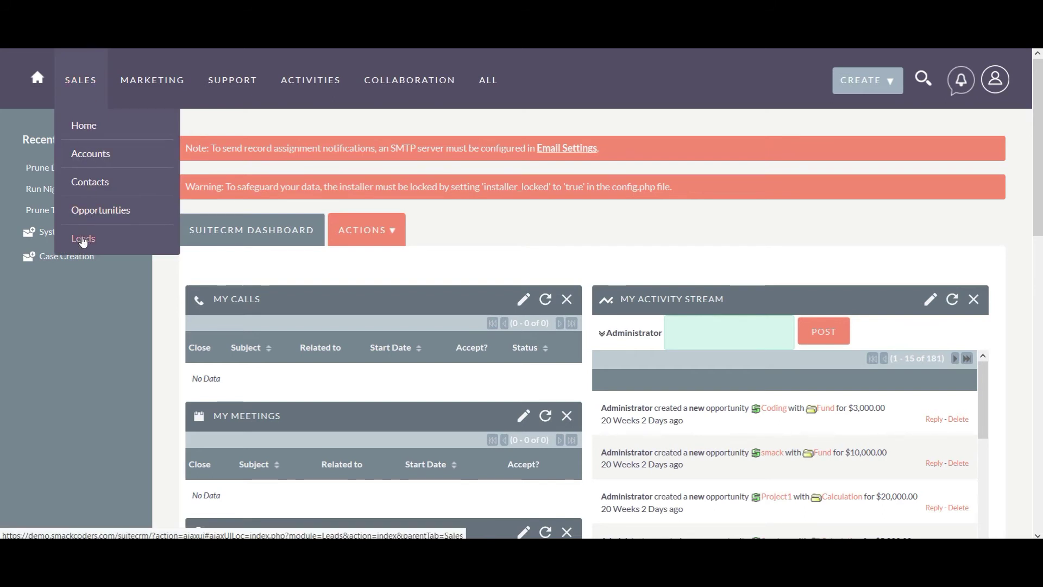
{"action": "left_click", "coordinate": [83, 240]}
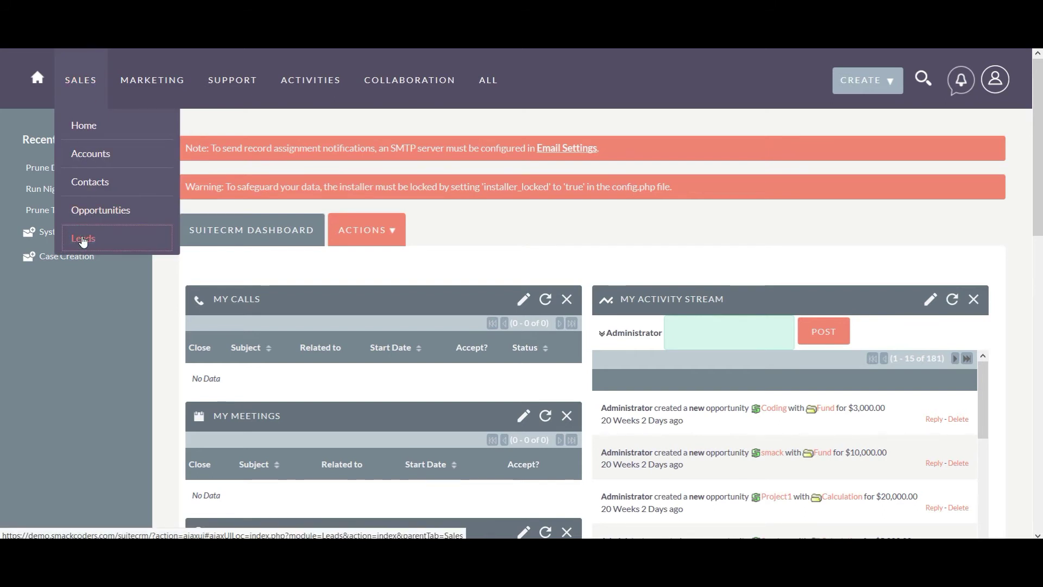